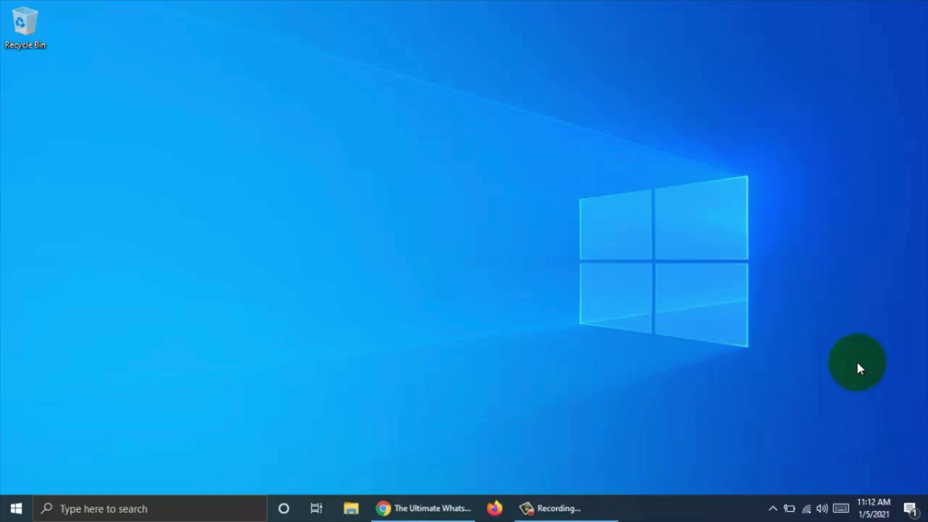
Restore the Chrome window showing the UltFone WhatsApp Transfer product page
{"action": "left_click", "coordinate": [404, 505]}
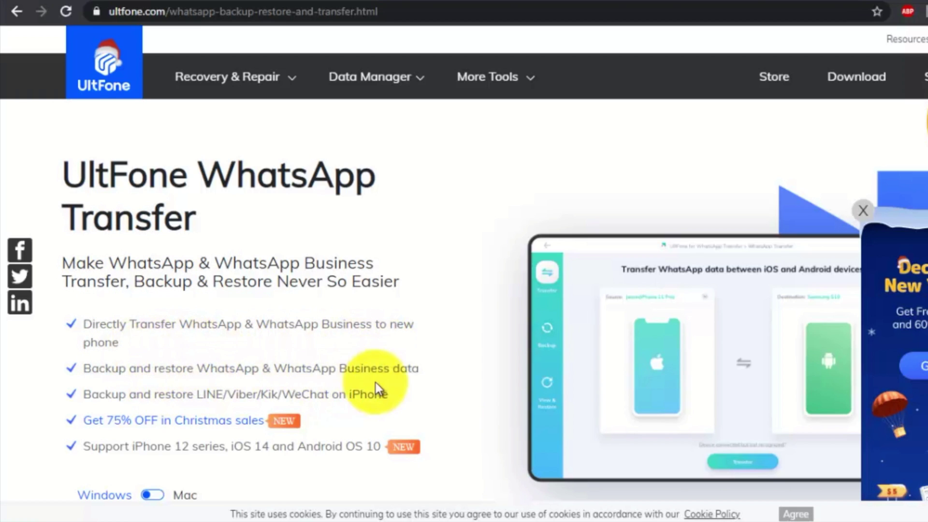
Download the Windows version of UltFone WhatsApp Transfer from the product page
{"action": "scroll", "coordinate": [412, 402], "scroll_direction": "down", "scroll_amount": 1}
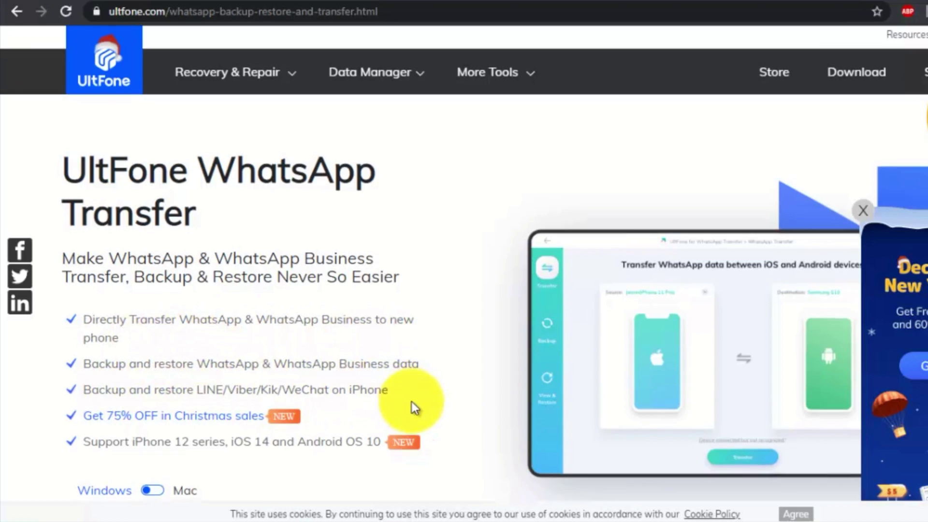
{"action": "scroll", "coordinate": [411, 402], "scroll_direction": "down", "scroll_amount": 3}
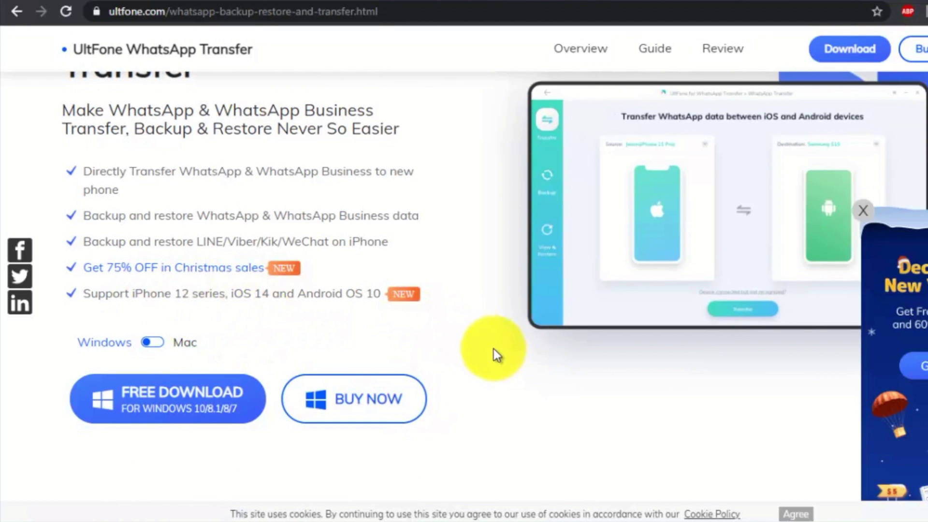
{"action": "scroll", "coordinate": [493, 350], "scroll_direction": "down", "scroll_amount": 2}
{"action": "scroll", "coordinate": [493, 354], "scroll_direction": "down", "scroll_amount": 2}
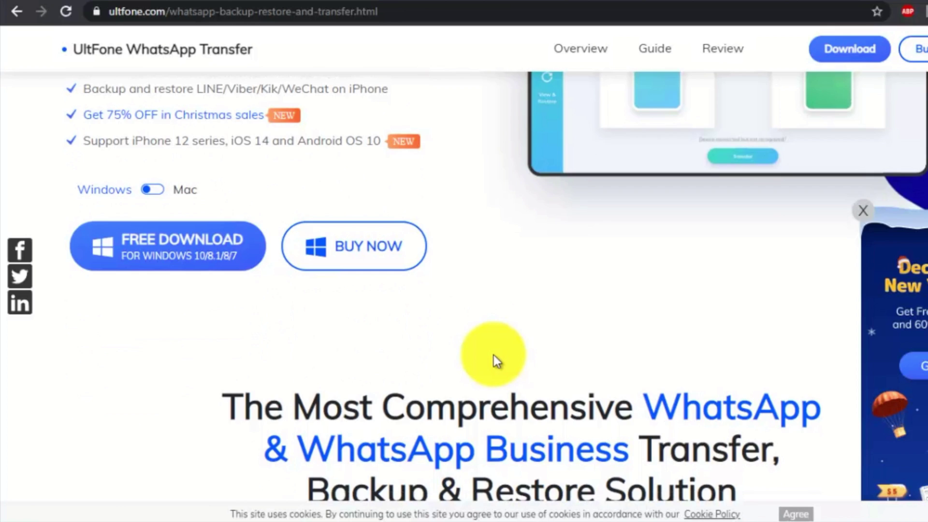
{"action": "scroll", "coordinate": [494, 354], "scroll_direction": "up", "scroll_amount": 4}
{"action": "scroll", "coordinate": [491, 354], "scroll_direction": "down", "scroll_amount": 1}
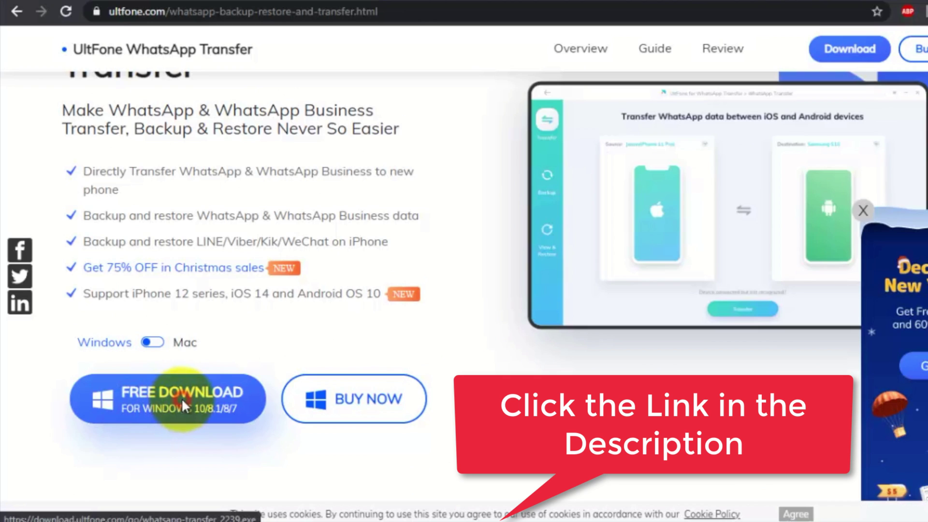
{"action": "left_click", "coordinate": [182, 404]}
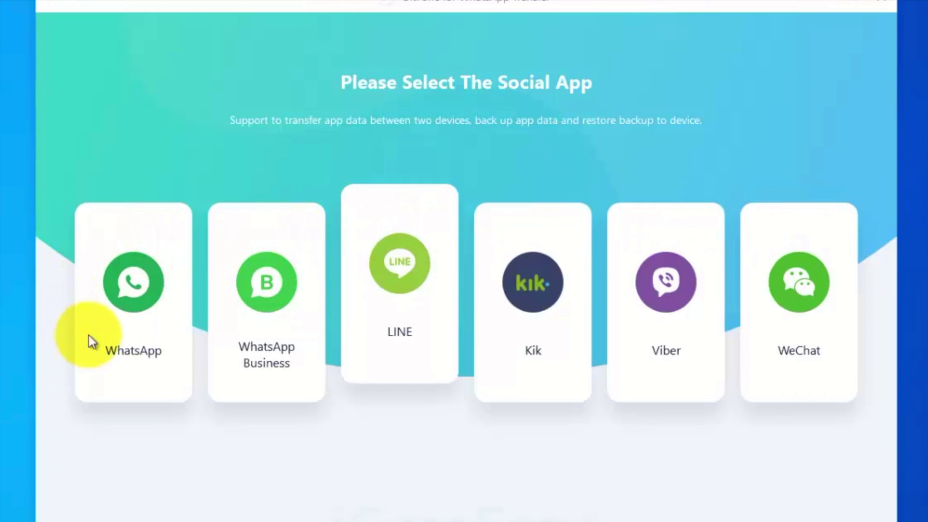
Select WhatsApp as the social app to transfer
{"action": "left_click", "coordinate": [127, 345]}
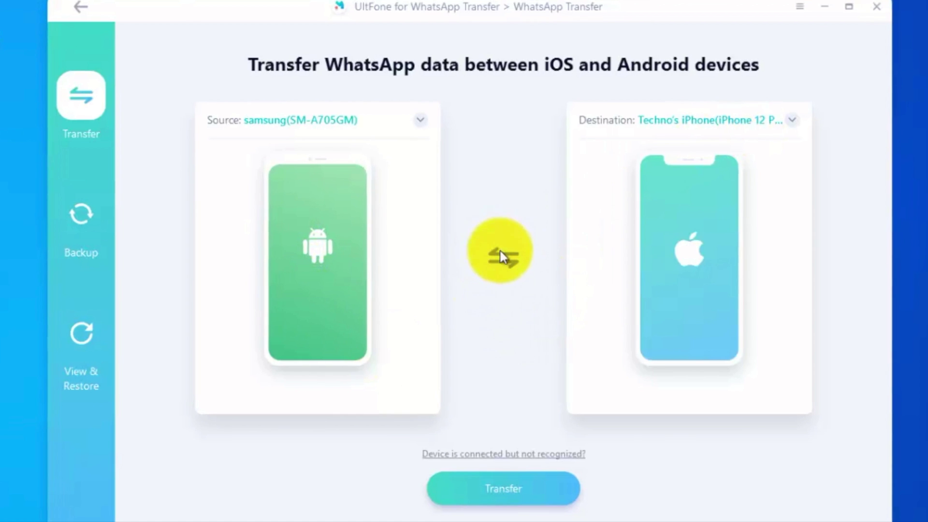
Keep the Samsung as source, start the transfer, and accept overwriting the iPhone's WhatsApp data
{"action": "left_click", "coordinate": [503, 257]}
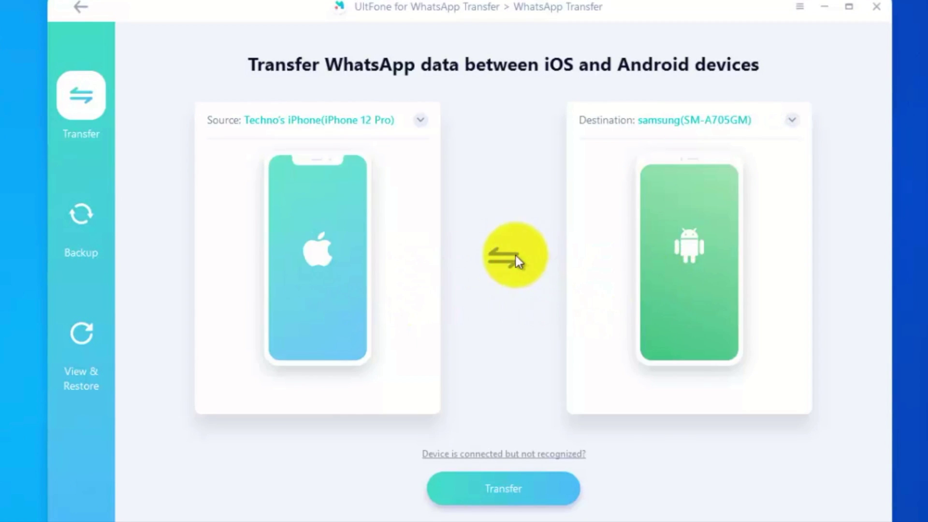
{"action": "left_click", "coordinate": [508, 255]}
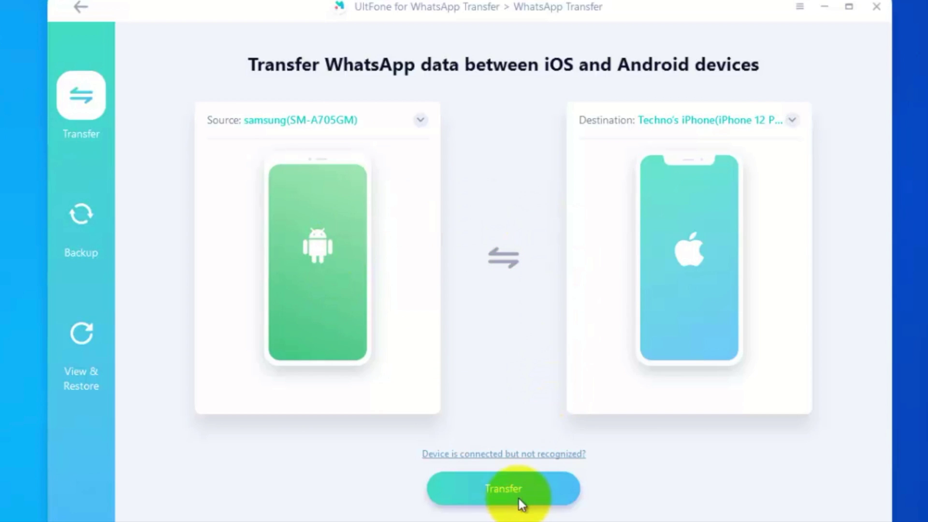
{"action": "left_click", "coordinate": [508, 486]}
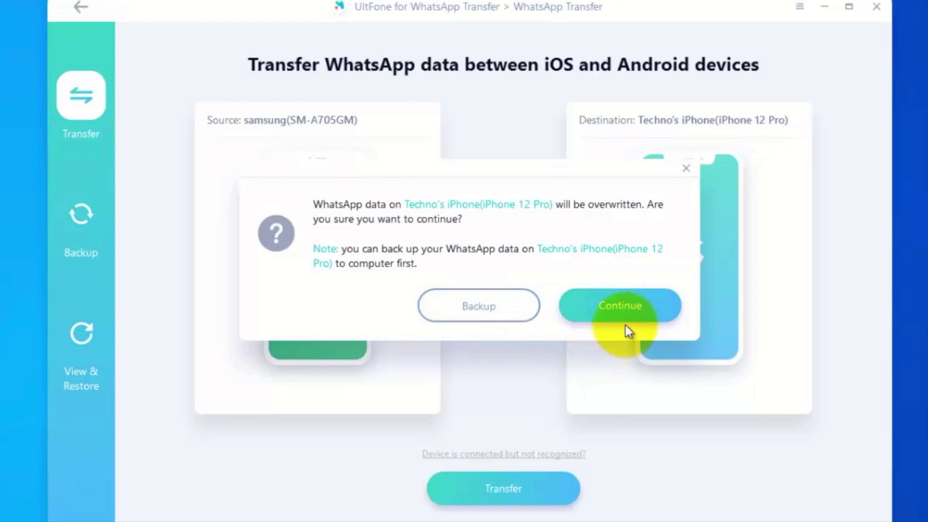
{"action": "left_click", "coordinate": [623, 306]}
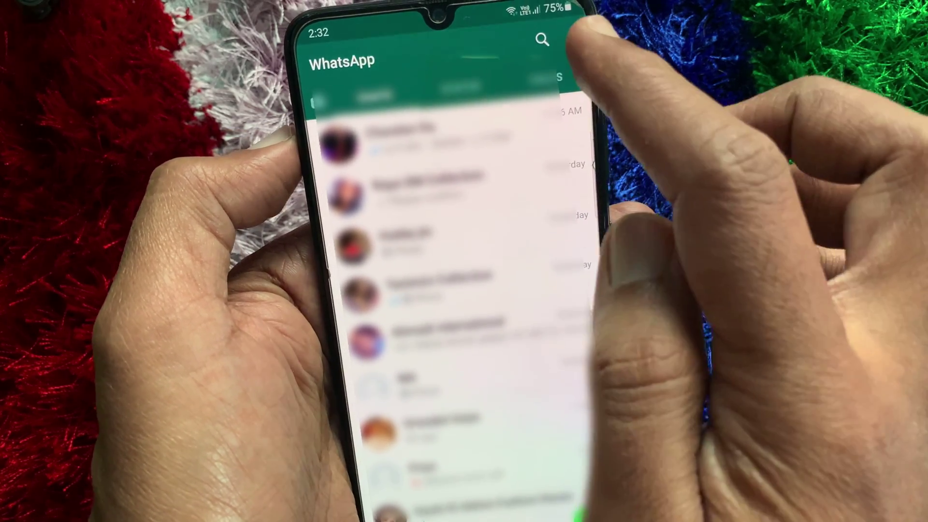
Set WhatsApp's Google Drive backup to Never and back up the Samsung's chats locally
{"action": "left_click", "coordinate": [575, 38]}
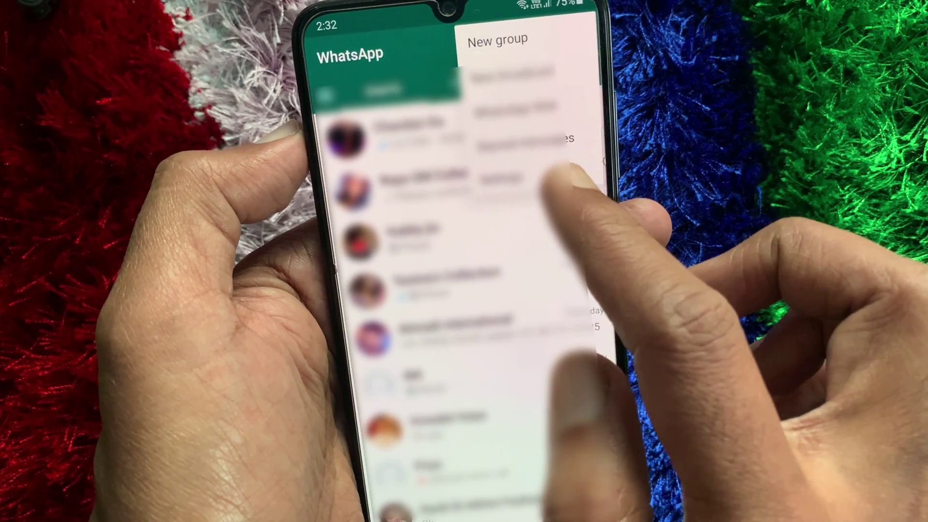
{"action": "left_click", "coordinate": [584, 171]}
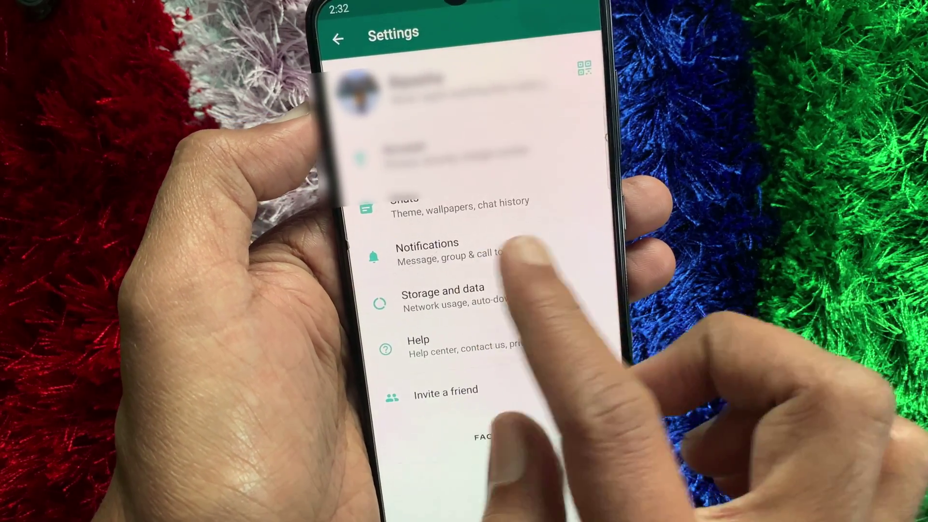
{"action": "left_click", "coordinate": [570, 203]}
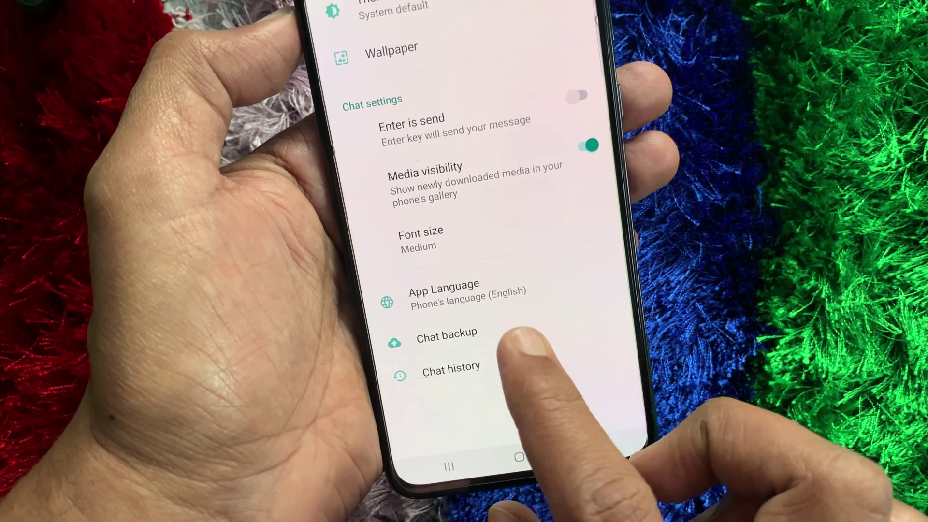
{"action": "left_click", "coordinate": [527, 334]}
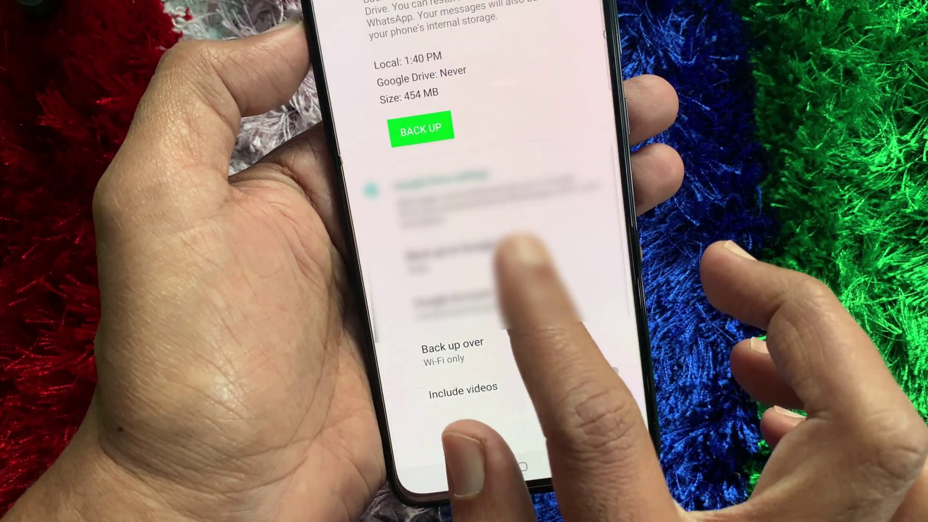
{"action": "left_click", "coordinate": [517, 247]}
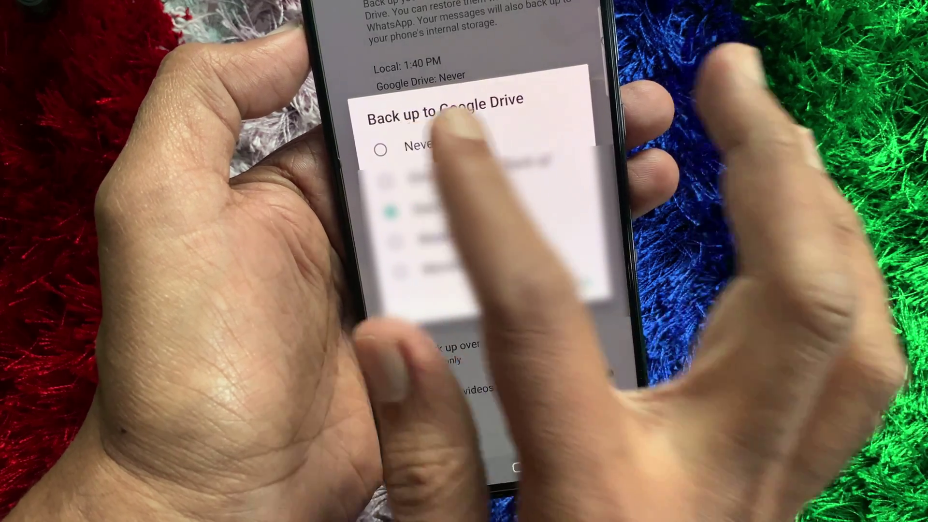
{"action": "left_click", "coordinate": [452, 148]}
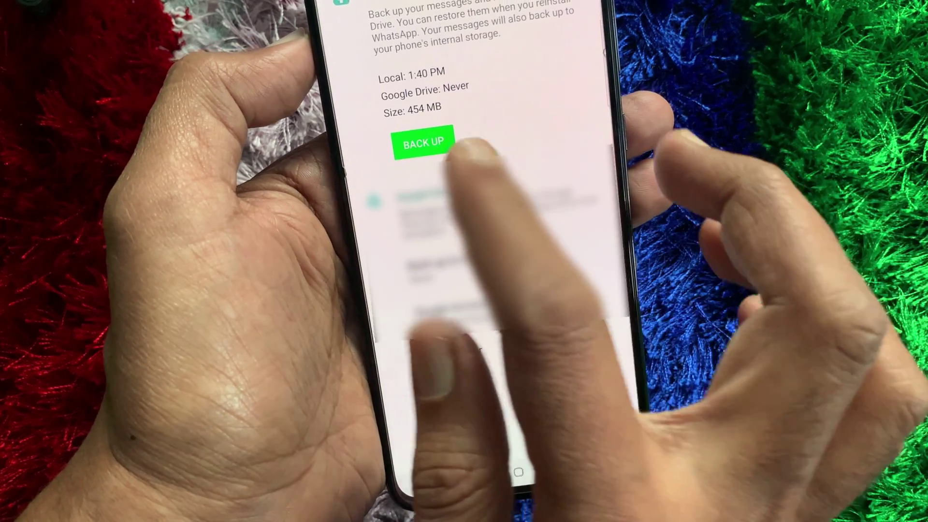
{"action": "left_click", "coordinate": [421, 140]}
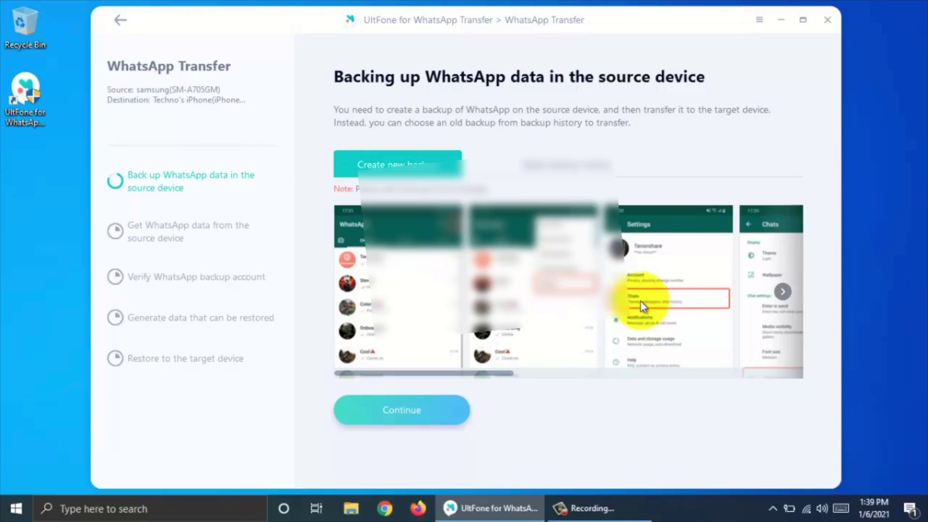
{"action": "left_click", "coordinate": [534, 372]}
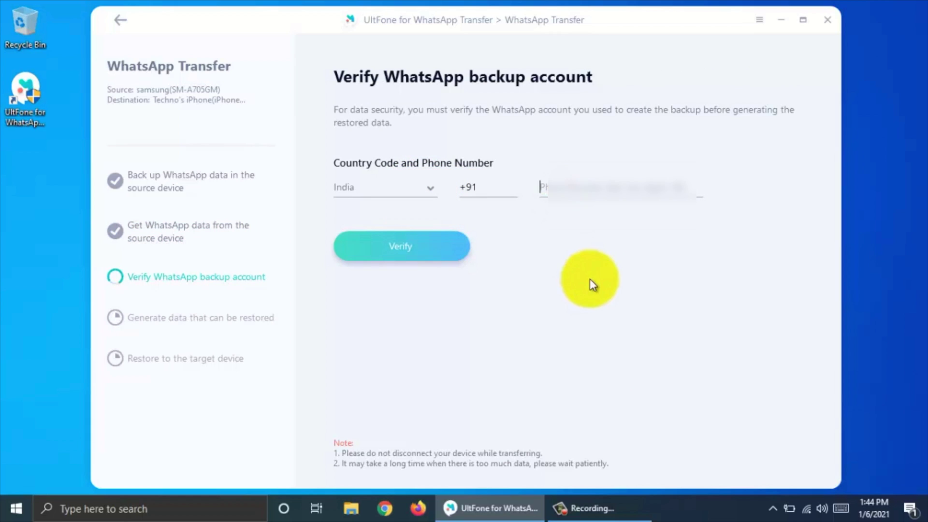
Enter the WhatsApp account's India phone number and verify it
{"action": "type", "text": "8"}
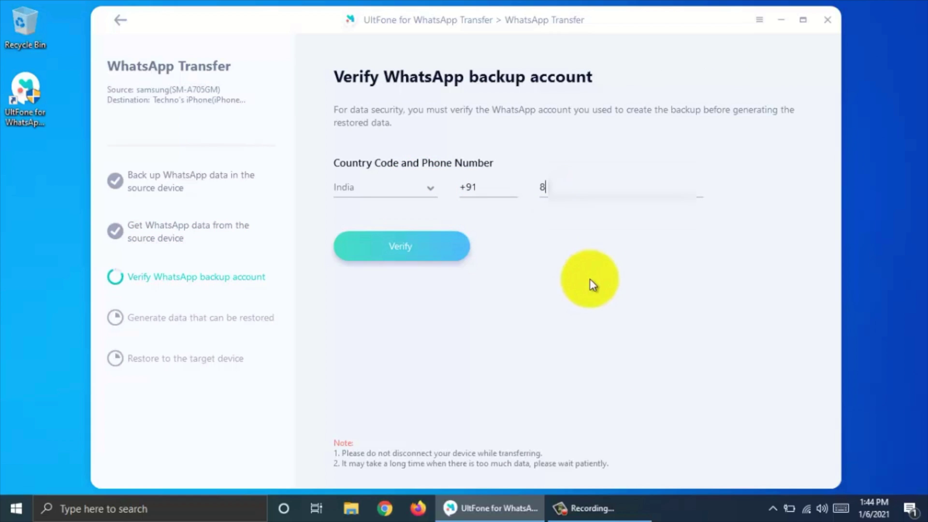
{"action": "type", "text": "300000"}
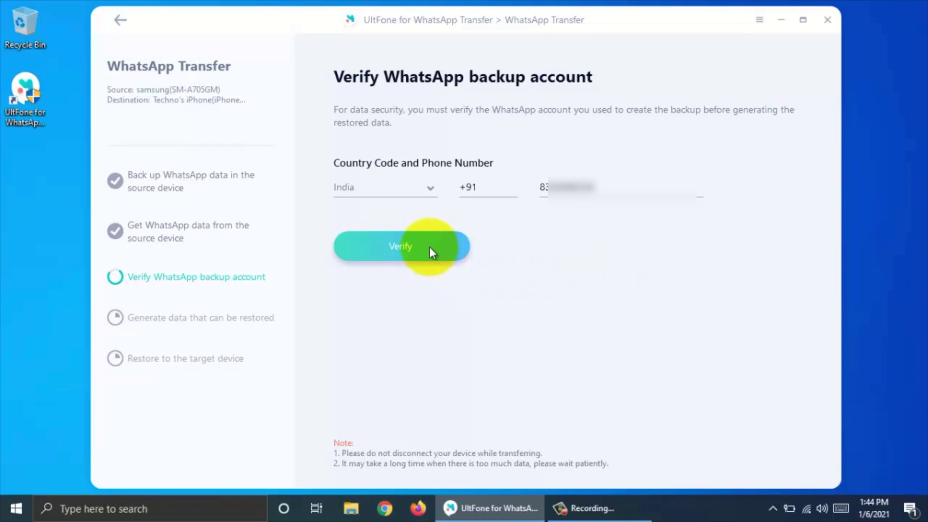
{"action": "left_click", "coordinate": [429, 247]}
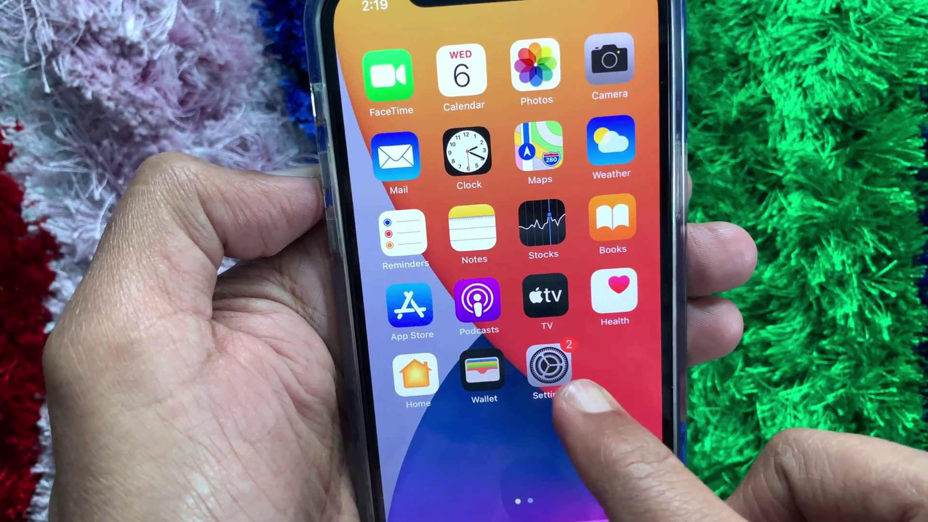
Switch off Find My iPhone under Settings > Apple ID > Find My
{"action": "left_click", "coordinate": [551, 370]}
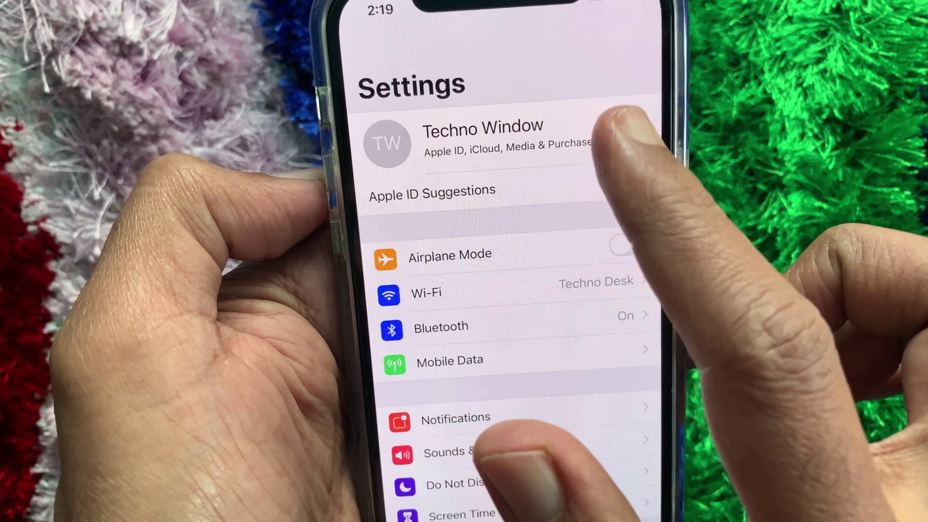
{"action": "left_click", "coordinate": [622, 136]}
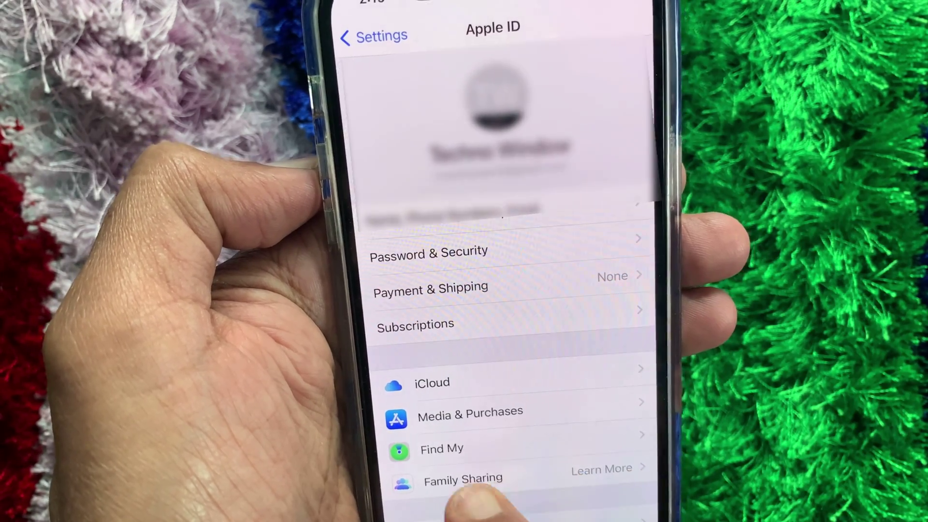
{"action": "left_click", "coordinate": [594, 447]}
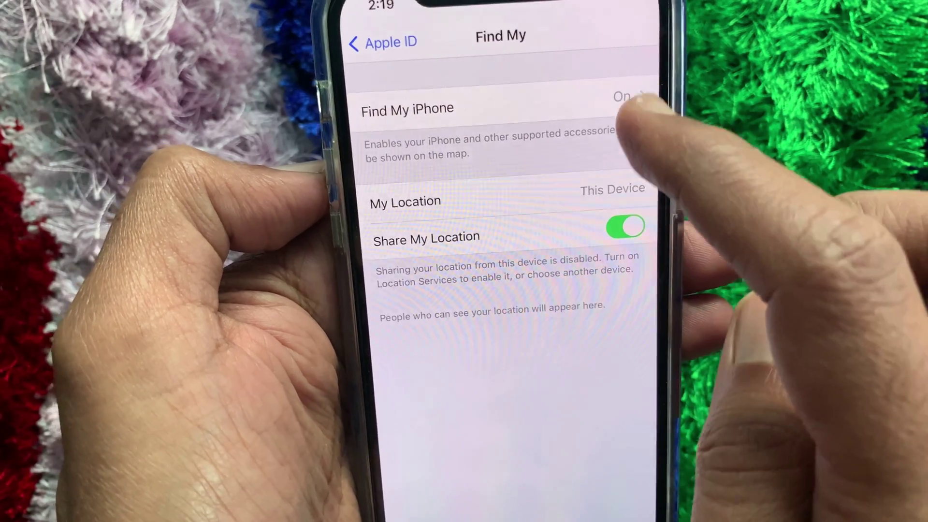
{"action": "left_click", "coordinate": [631, 97]}
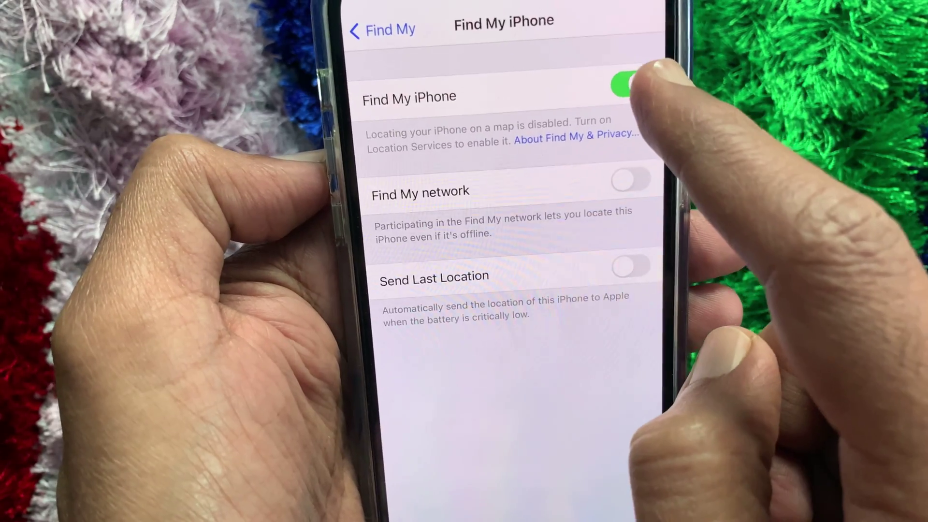
{"action": "left_click", "coordinate": [635, 86]}
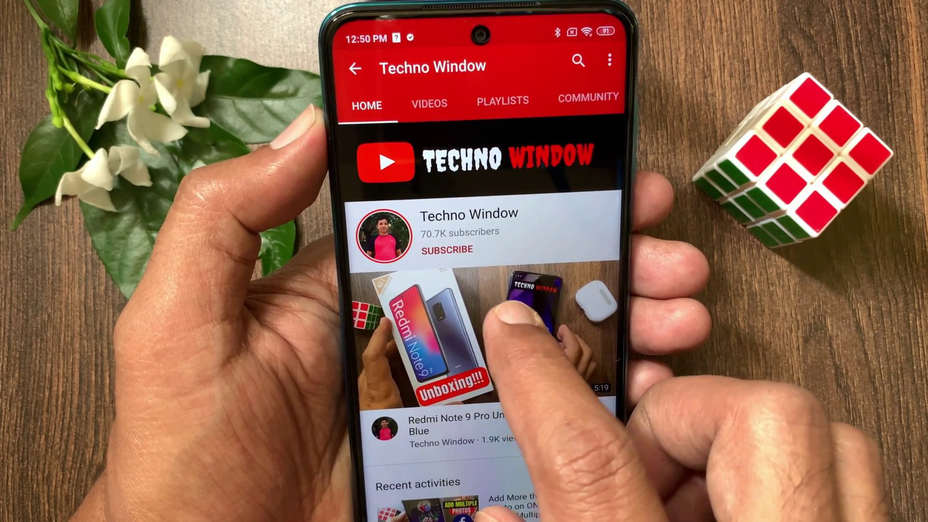
Subscribe to the Techno Window YouTube channel
{"action": "left_click", "coordinate": [467, 250]}
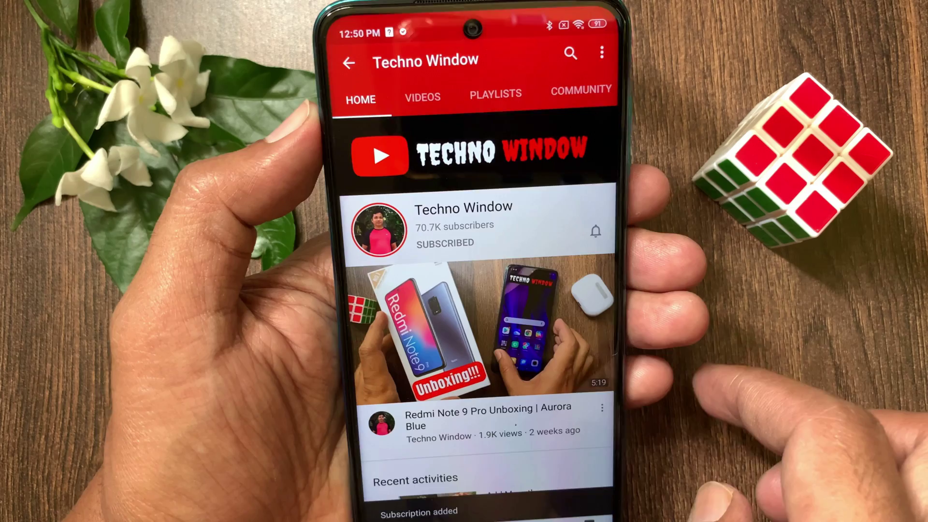